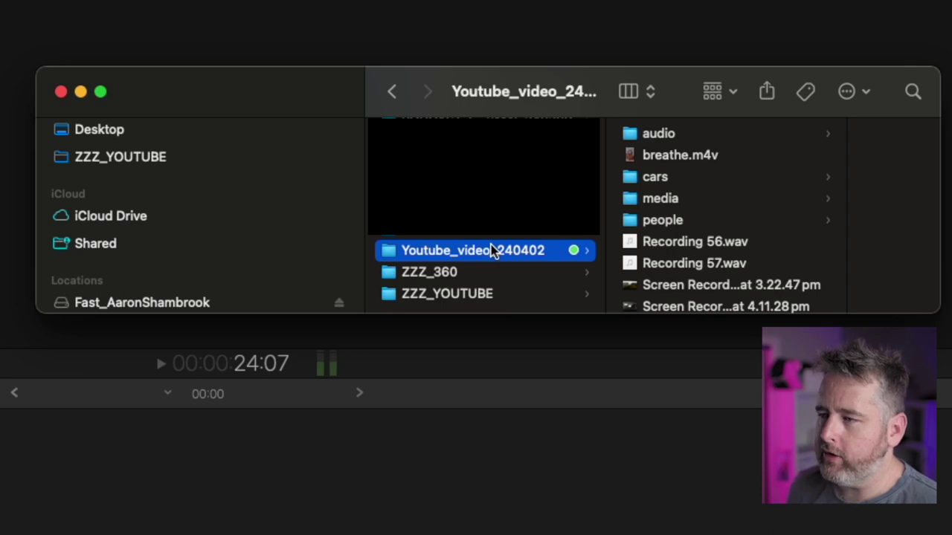
Open the youtube_video_240402 library from the moved folder in Final Cut Pro.
scroll(662, 223, "down", 2)
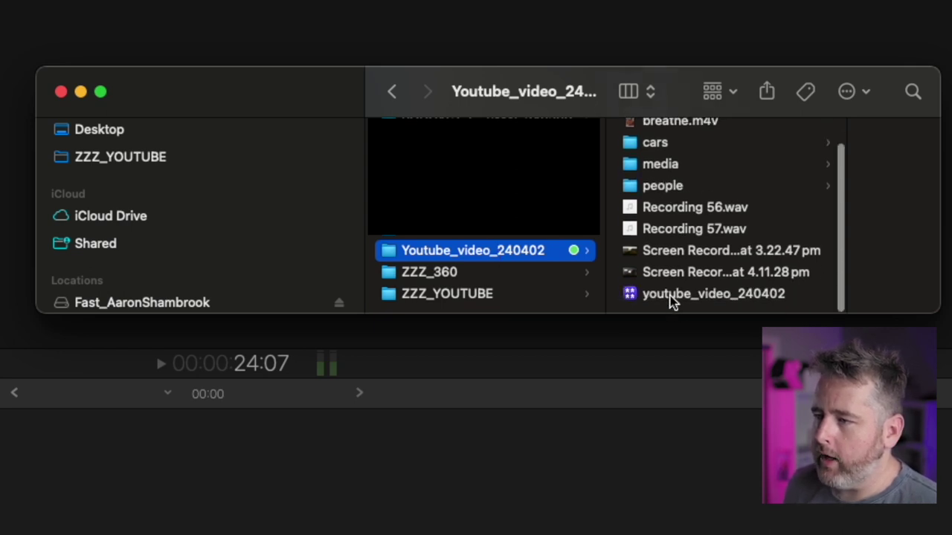
double_click(672, 296)
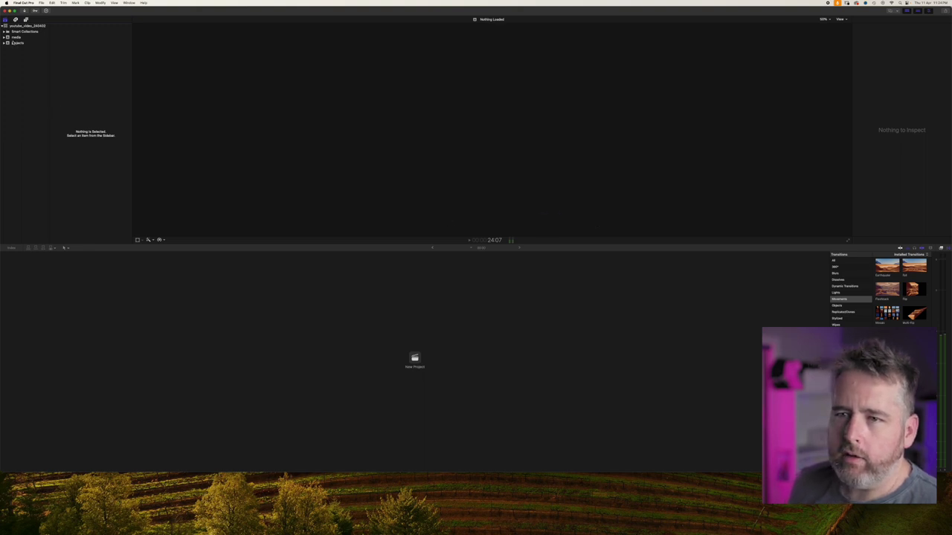
Preview several media event clips, including the 3 Apr 2024 group, all showing Missing File.
left_click(16, 36)
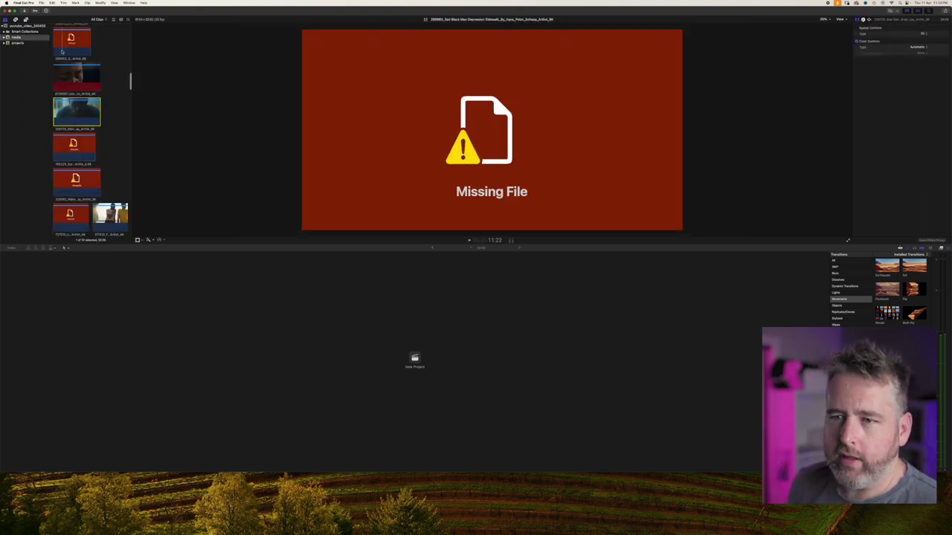
left_click(63, 54)
scroll(74, 112, "down", 5)
left_click(67, 89)
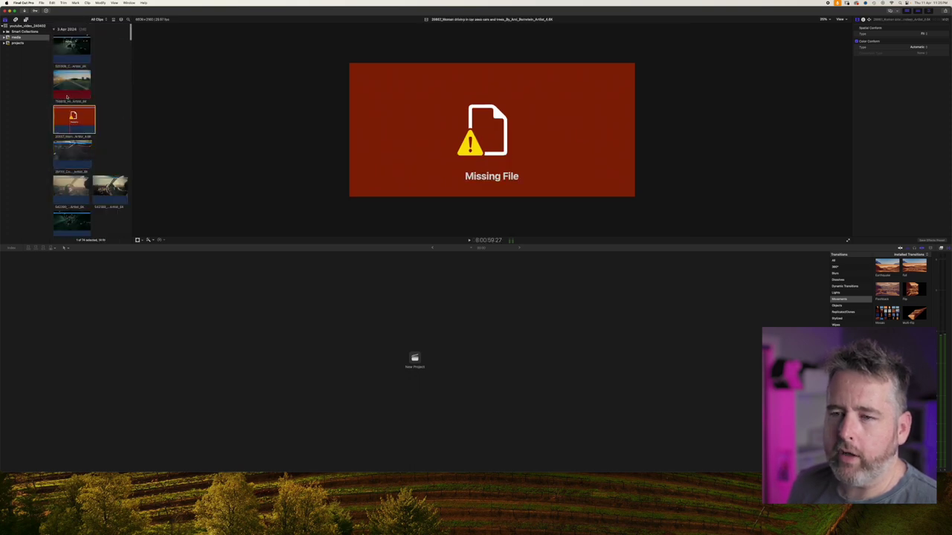
left_click(28, 41)
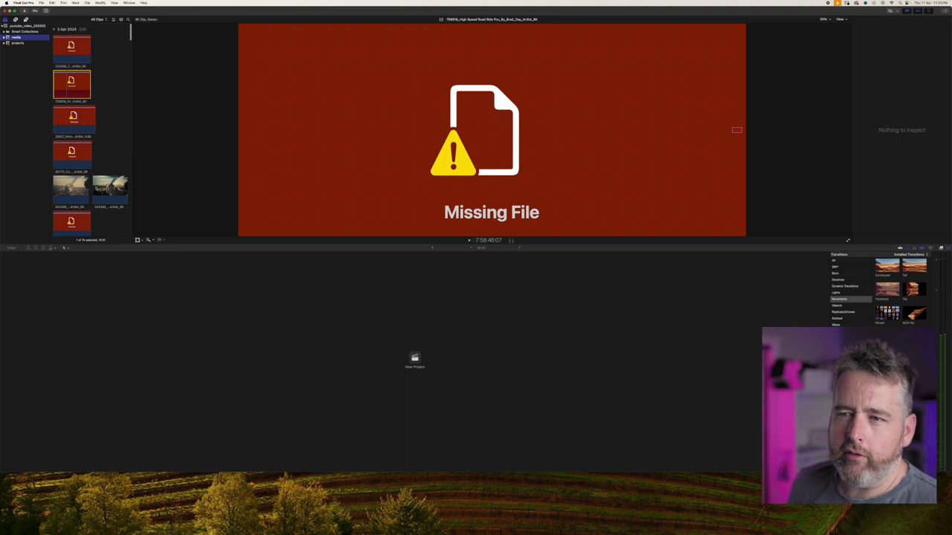
key("Down")
key("Down")
key("Down")
key("Down")
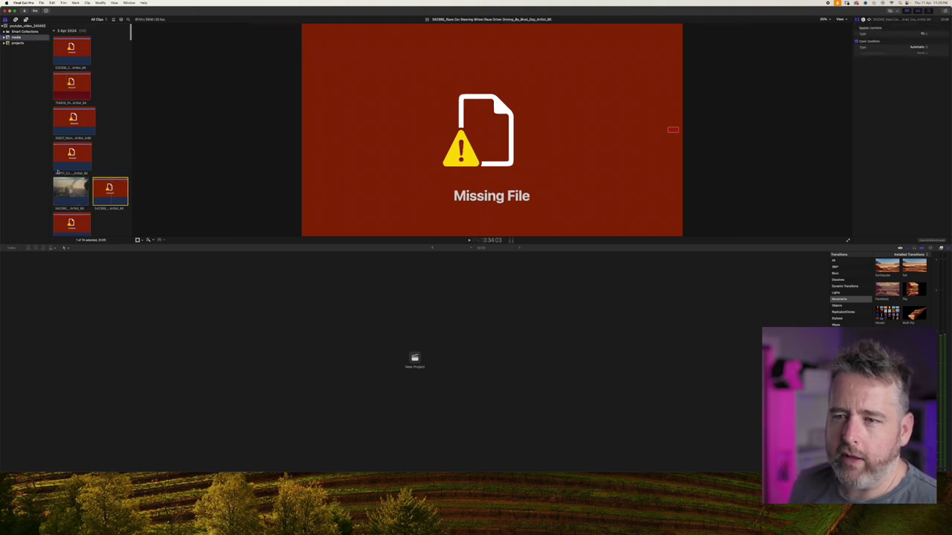
Open the cars_001 project from the projects event in the timeline.
scroll(57, 172, "down", 1)
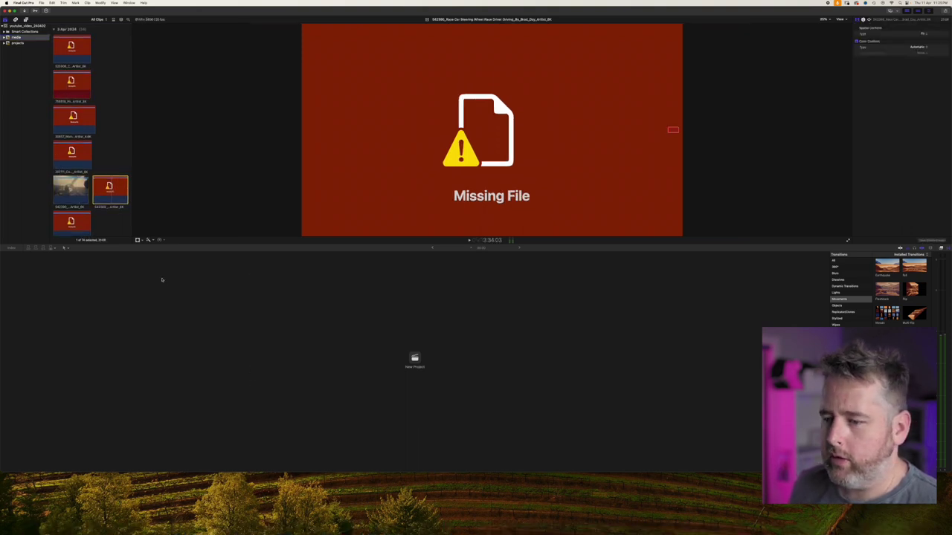
left_click(27, 43)
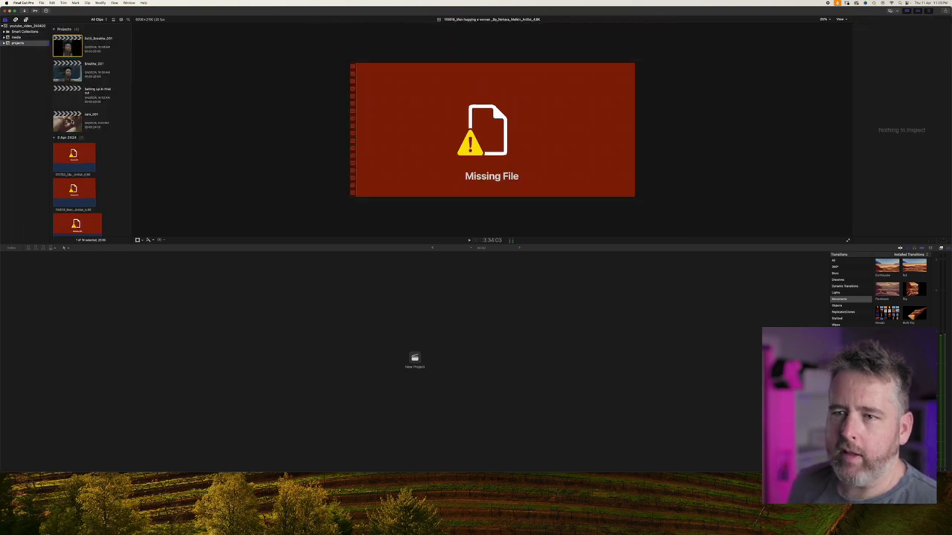
left_click(72, 122)
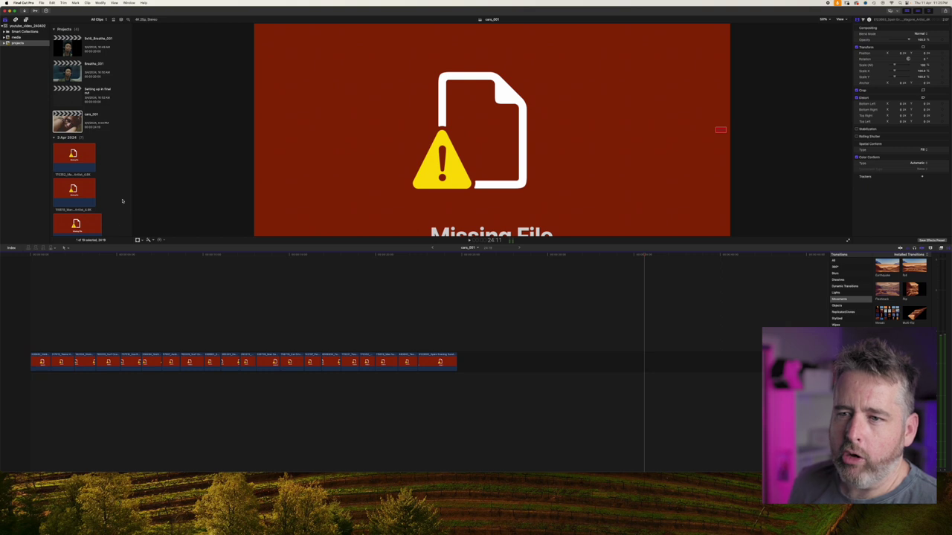
Scrub the cars_001 timeline, then select all 74 clips in the media event.
left_click_drag(83, 322, 217, 325)
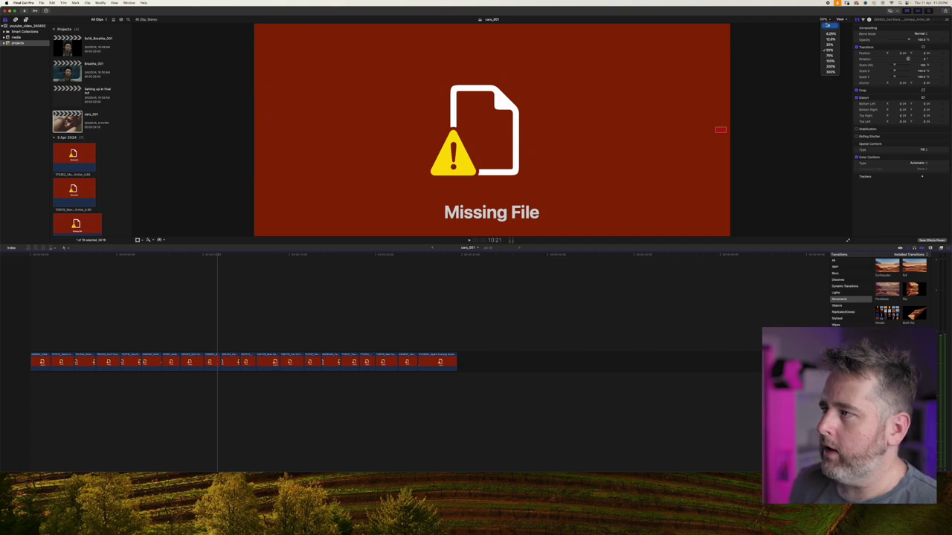
key("shift+f")
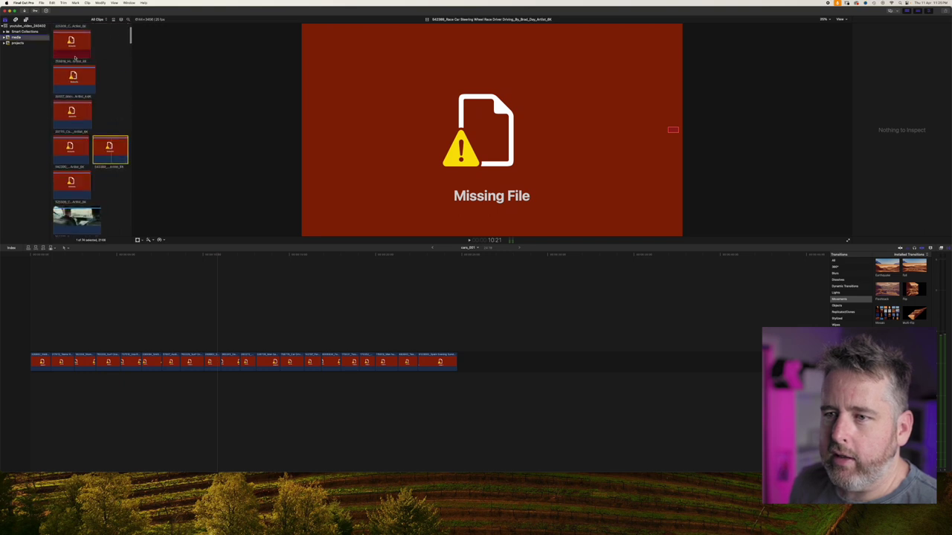
left_click(75, 58)
key("super+a")
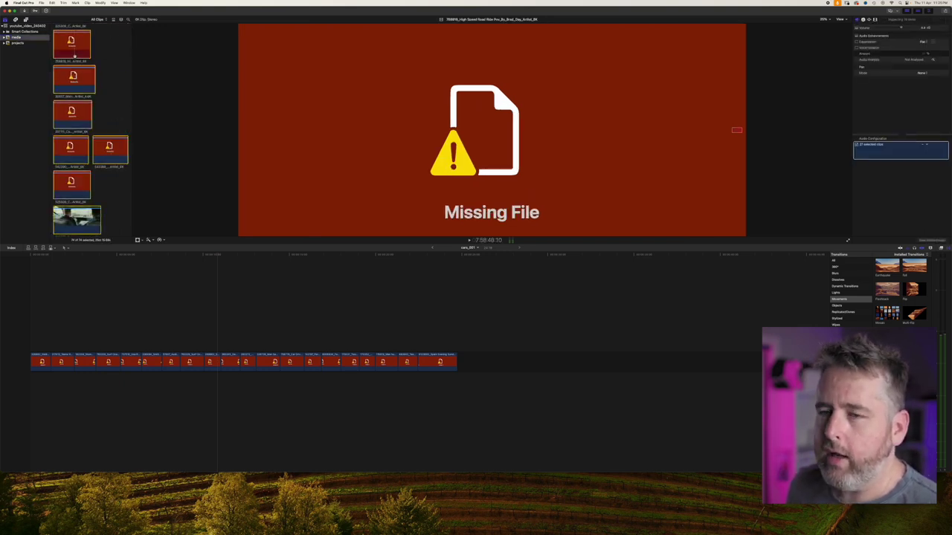
scroll(74, 57, "down", 1)
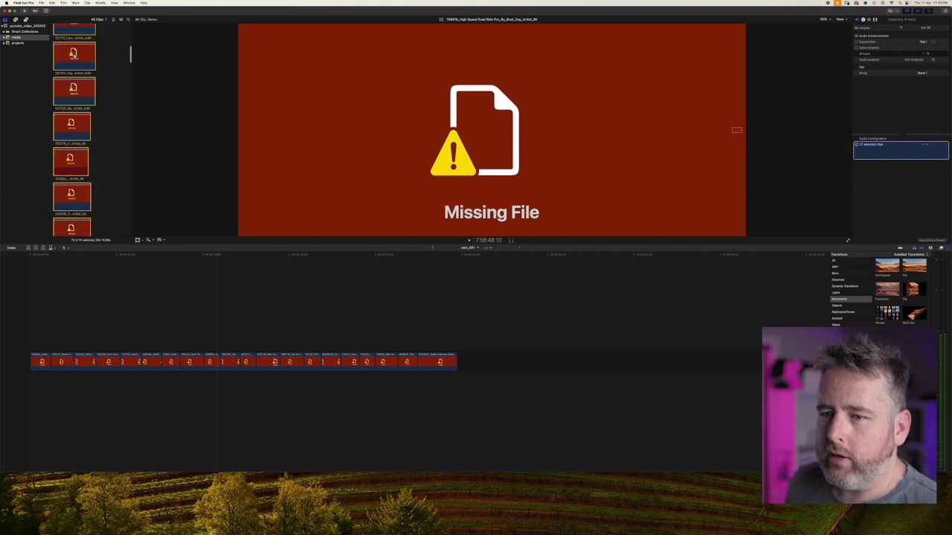
left_click(40, 3)
Open Relink Files > Original Media for the 74 clips, showing 0 of 74 matched.
mouse_move(54, 49)
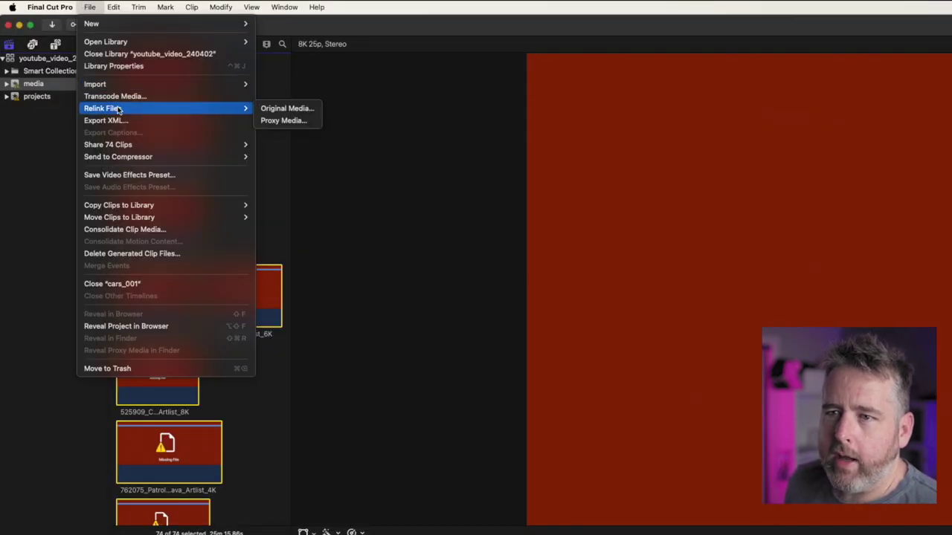
left_click(310, 110)
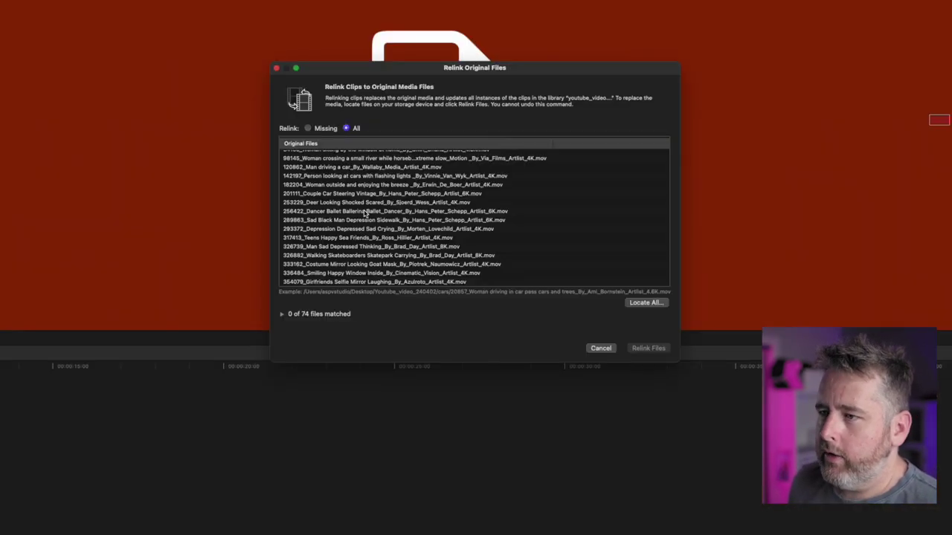
scroll(451, 176, "down", 15)
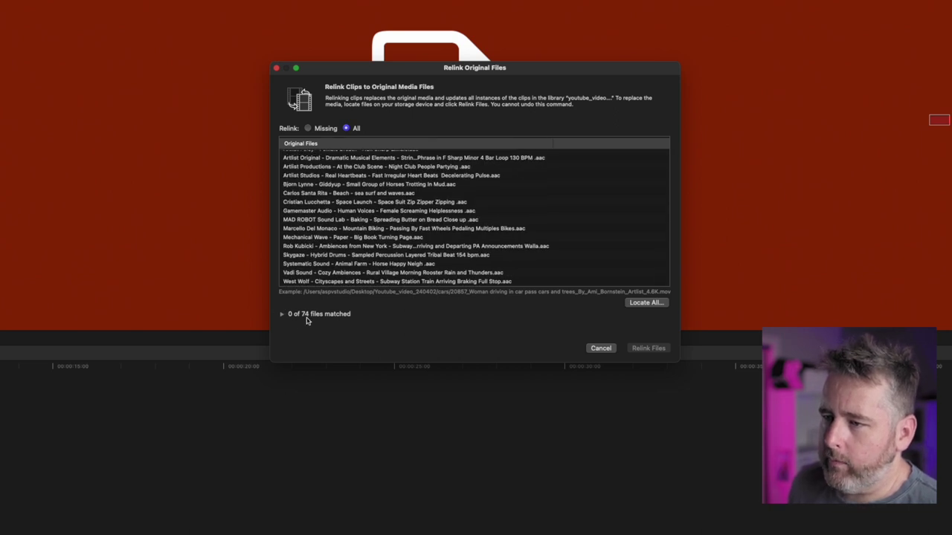
Locate all originals in the Youtube_video_240402 folder on Mercury Pro U2 Dual, matching 74 of 74, and relink.
left_click(644, 303)
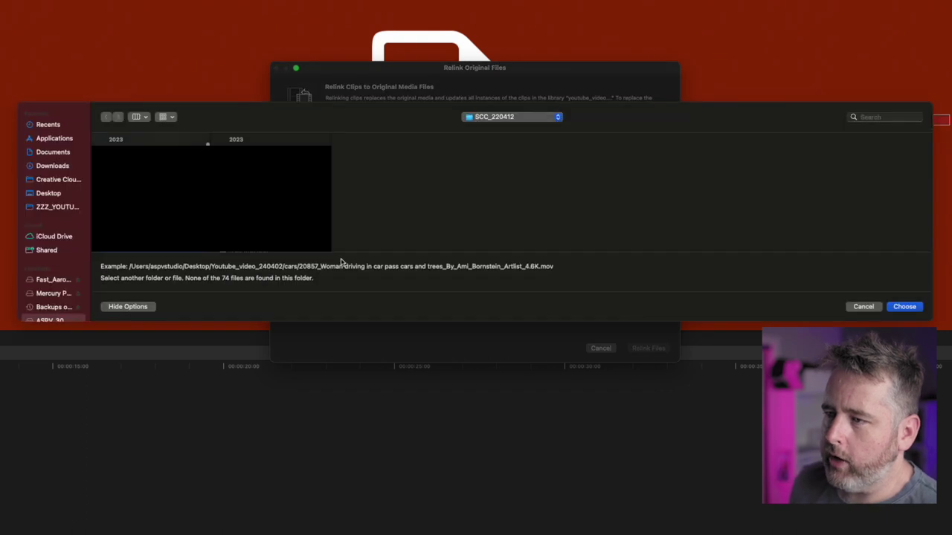
left_click(60, 293)
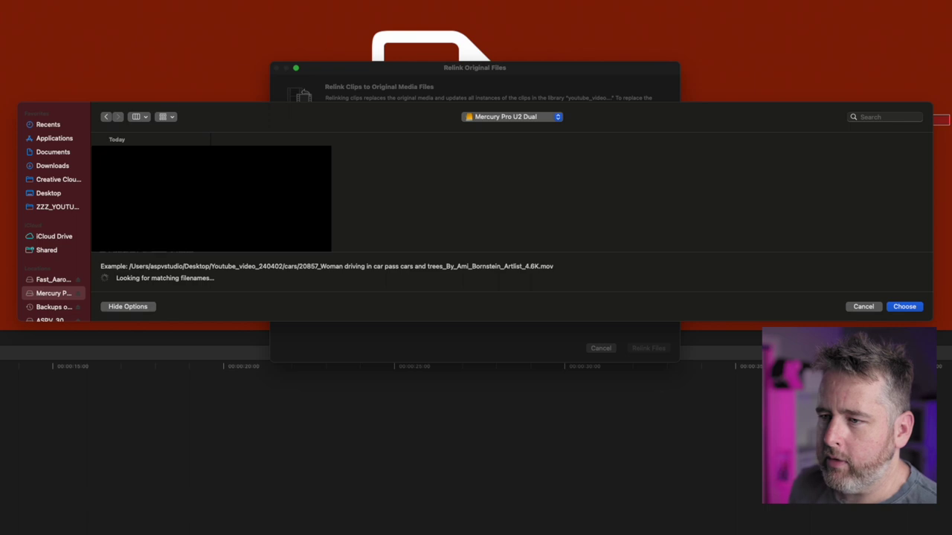
left_click(117, 155)
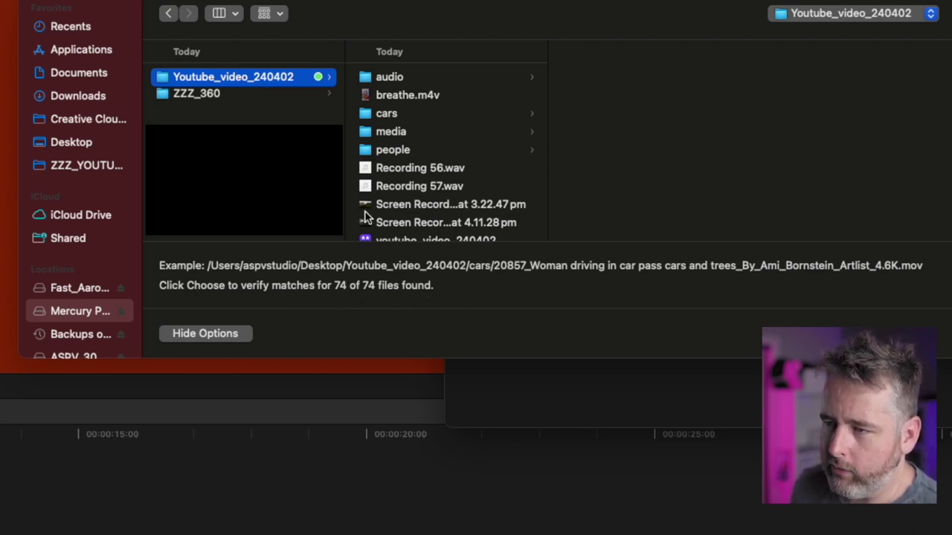
left_click(211, 95)
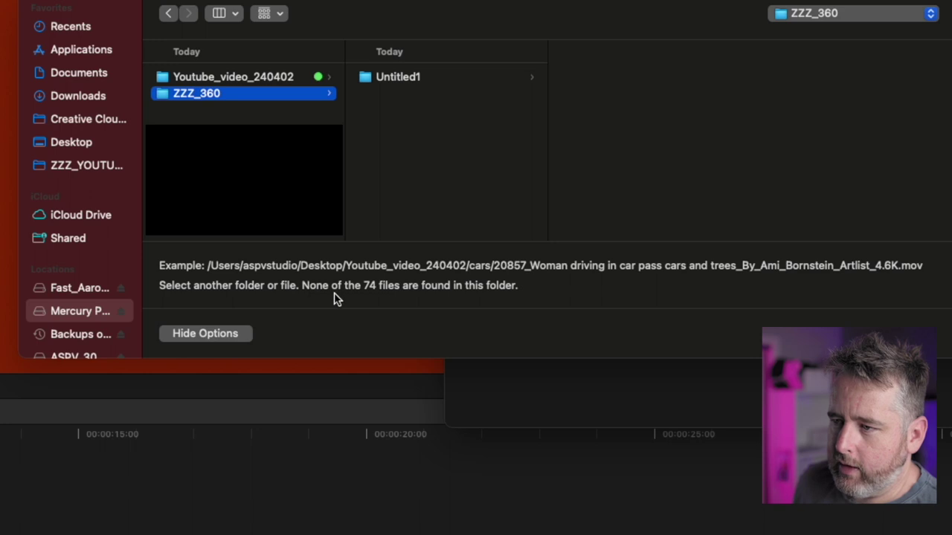
left_click(225, 78)
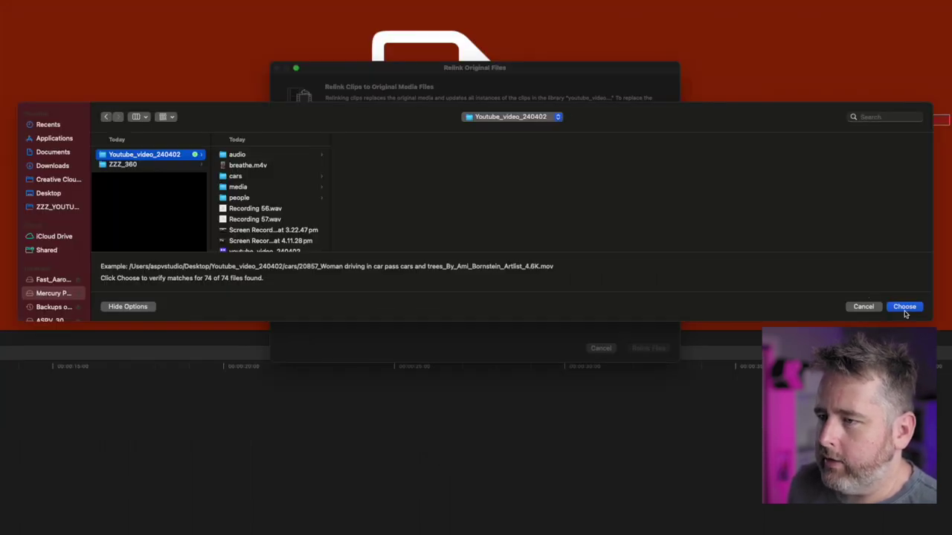
left_click(904, 307)
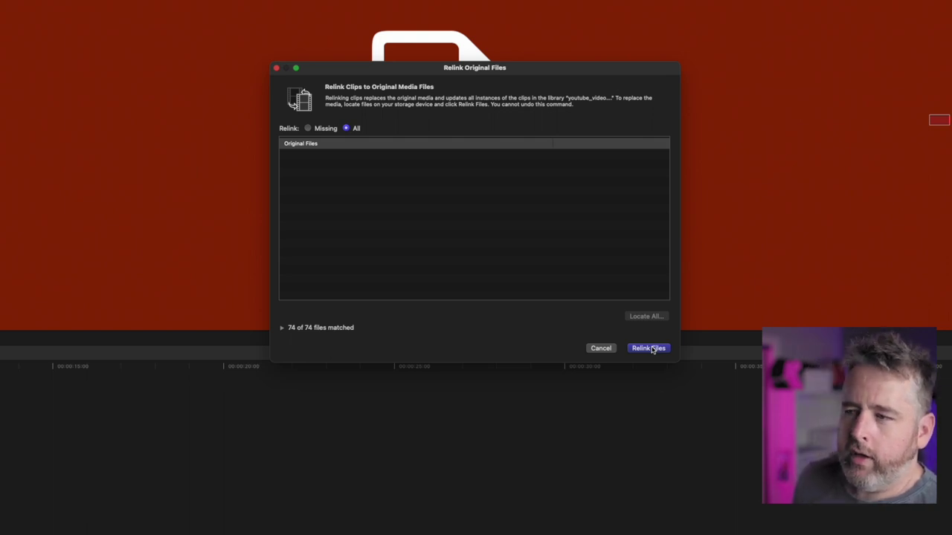
left_click(648, 348)
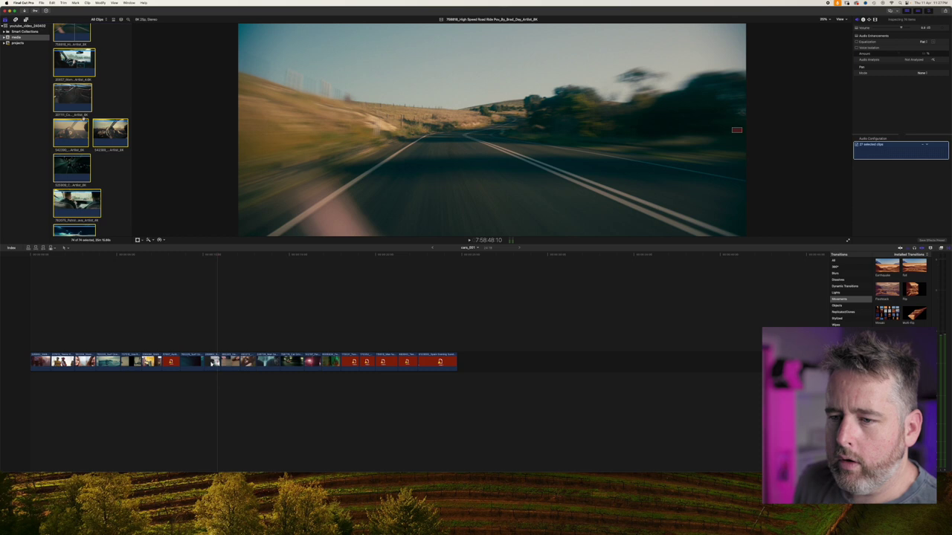
Review the relinked media clips, then move through the projects event to the whole library.
scroll(85, 119, "down", 10)
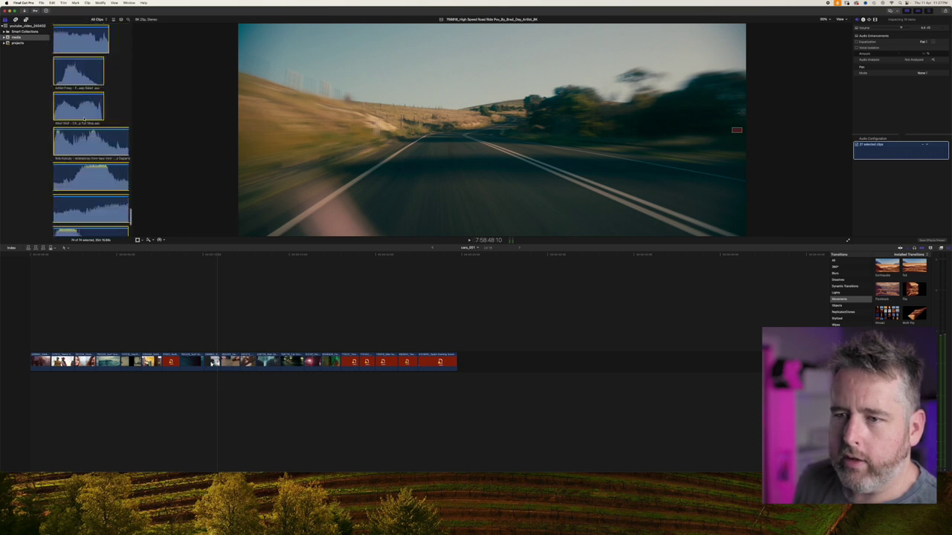
scroll(84, 119, "up", 10)
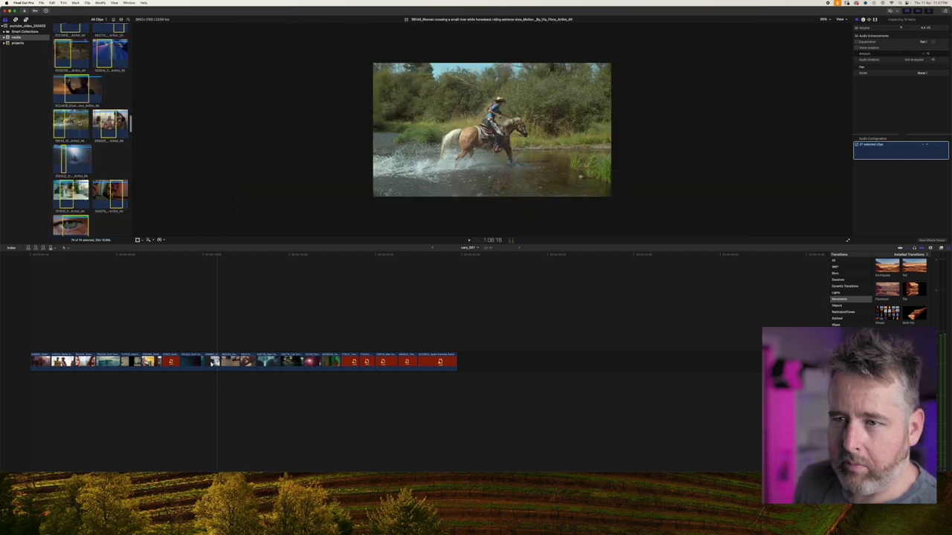
key("Down")
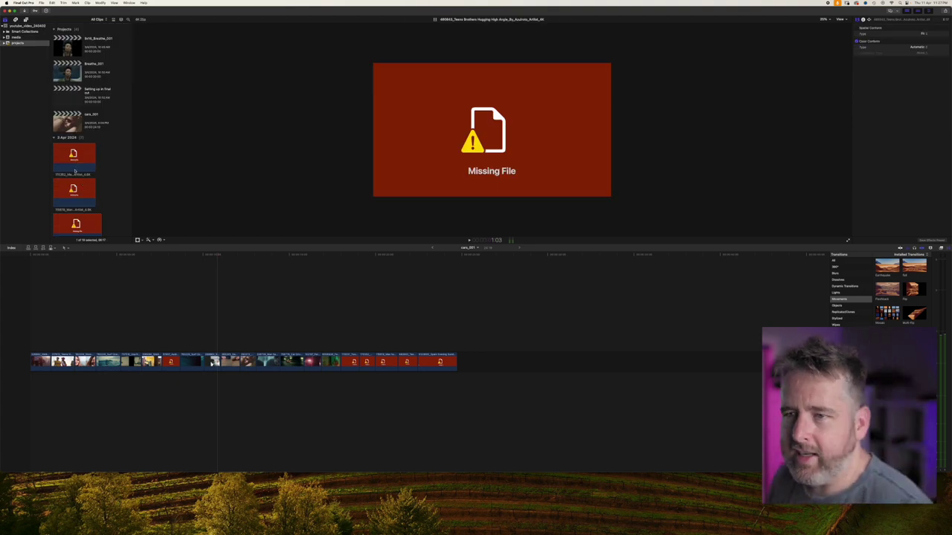
left_click(22, 26)
Relink all 89 of the library's original media files to the moved folder.
left_click(42, 3)
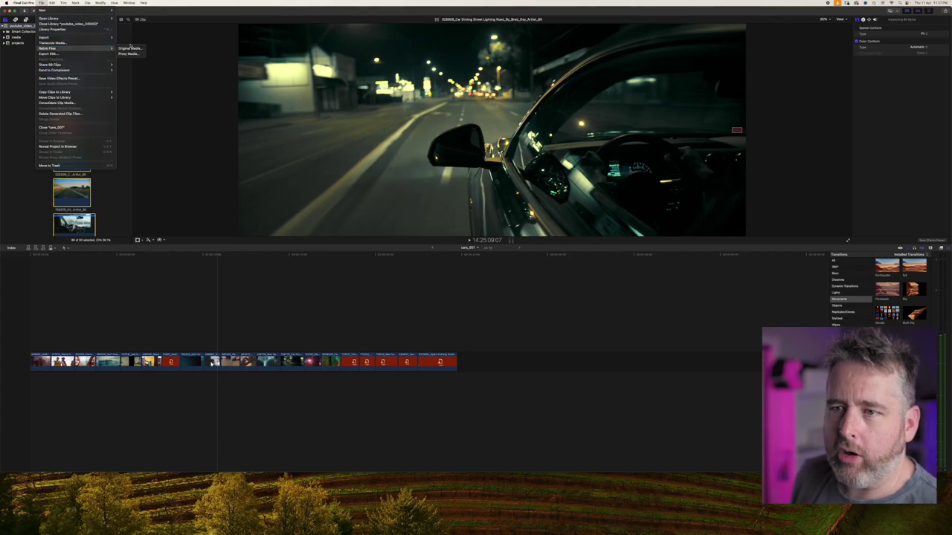
left_click(130, 49)
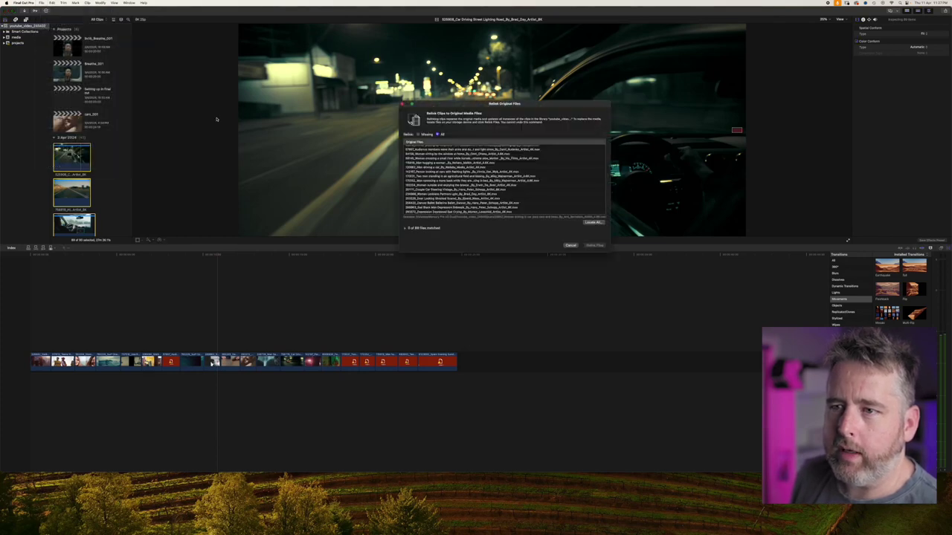
left_click(593, 222)
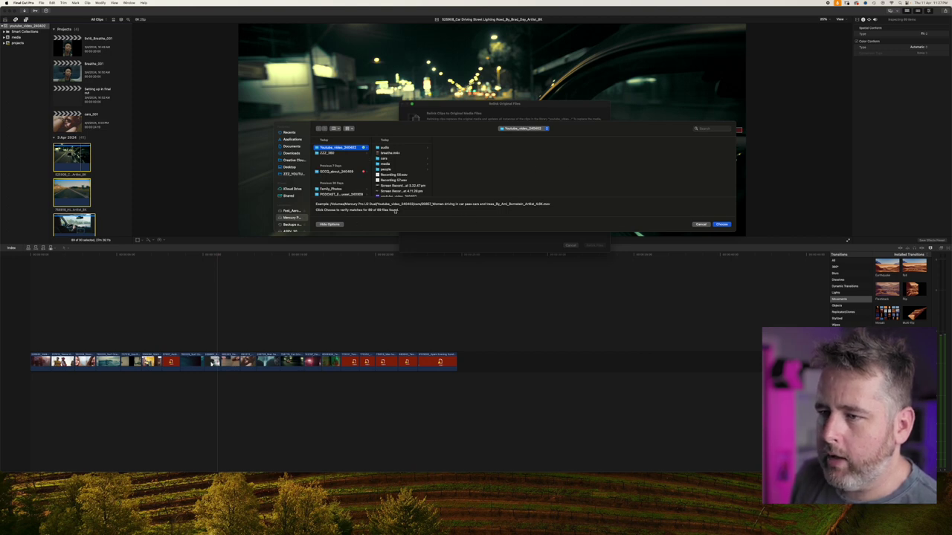
left_click(722, 224)
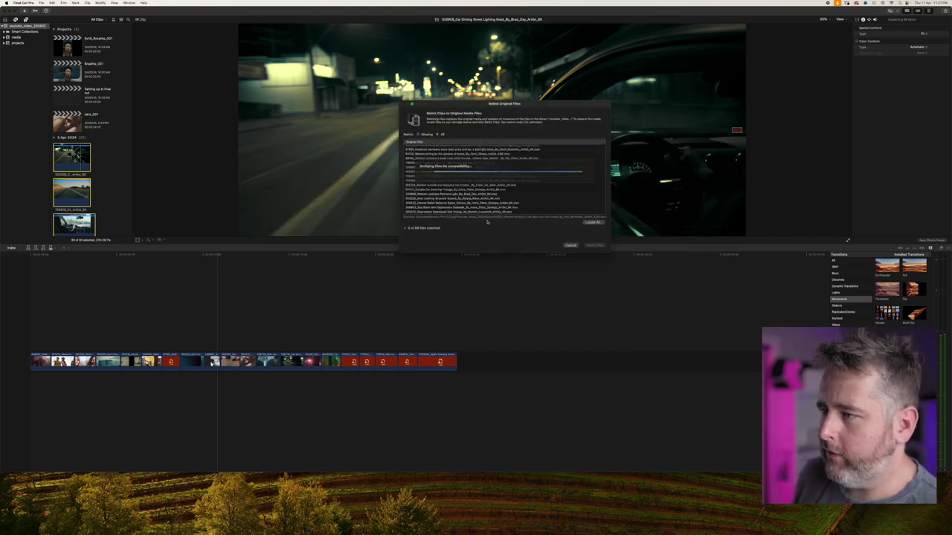
left_click(593, 245)
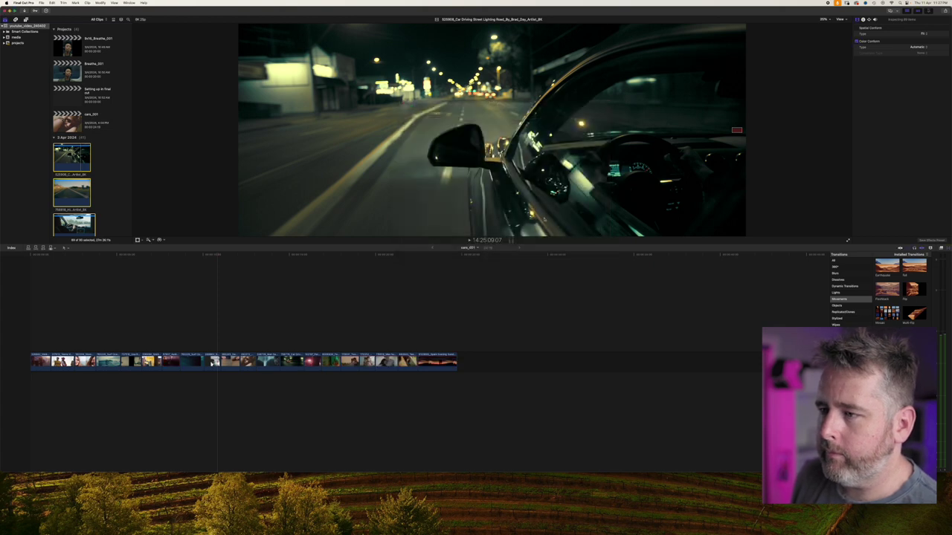
Preview relinked clips in the library and media event, skimming the timeline footage.
scroll(94, 58, "down", 2)
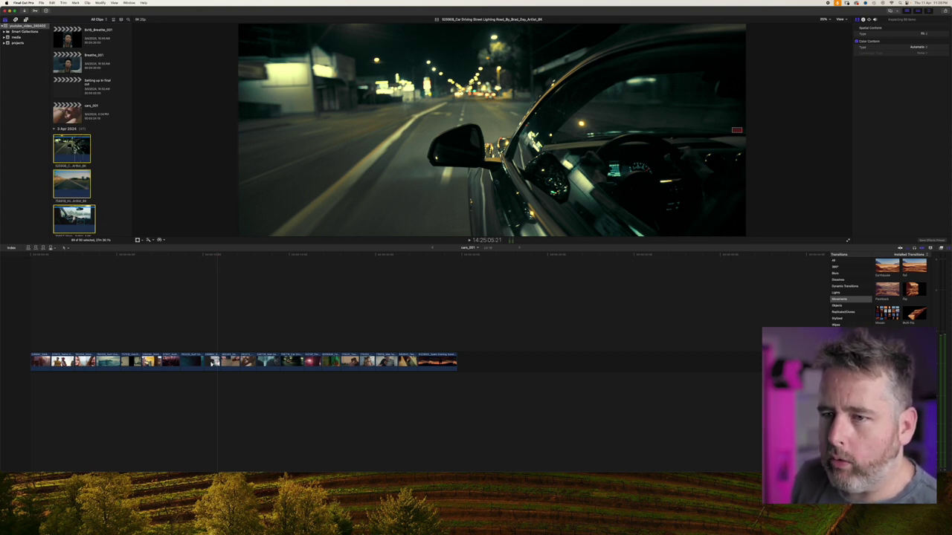
left_click(74, 149)
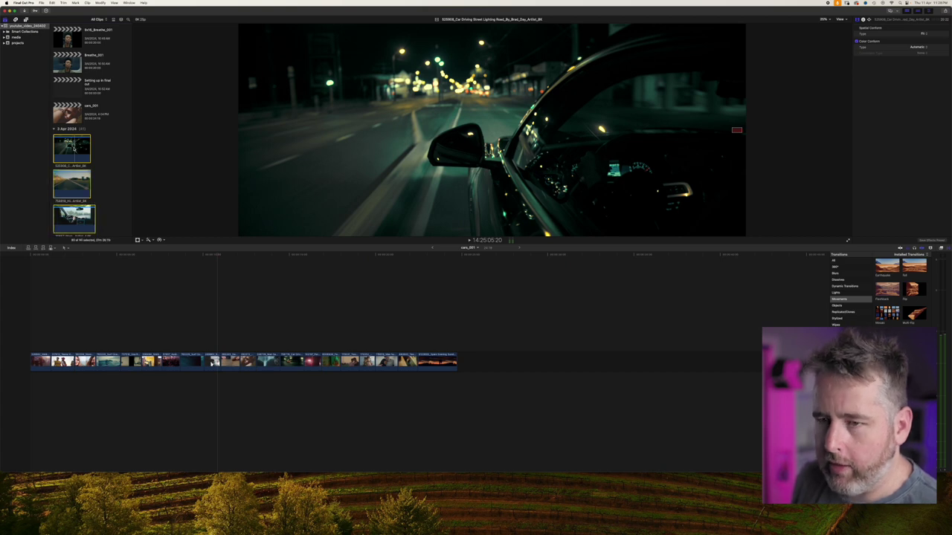
scroll(74, 148, "down", 10)
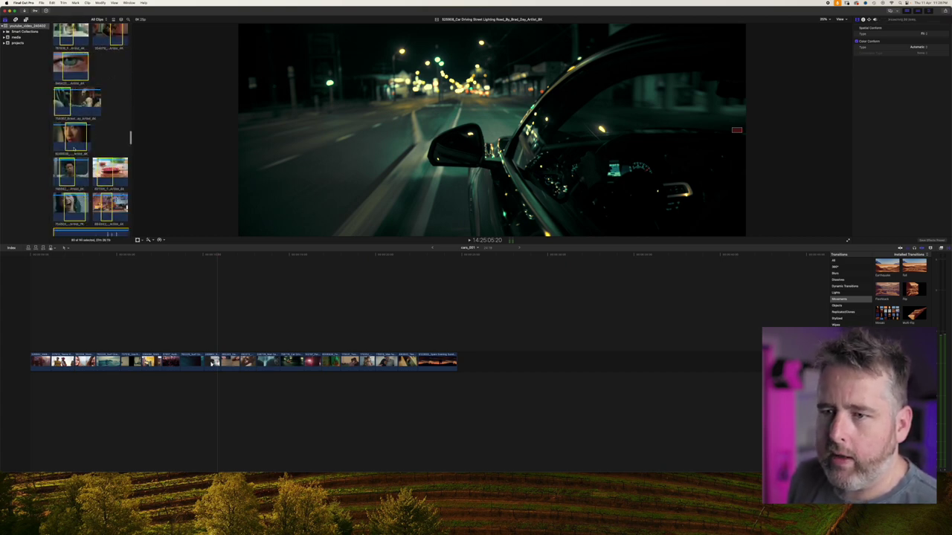
scroll(74, 149, "up", 10)
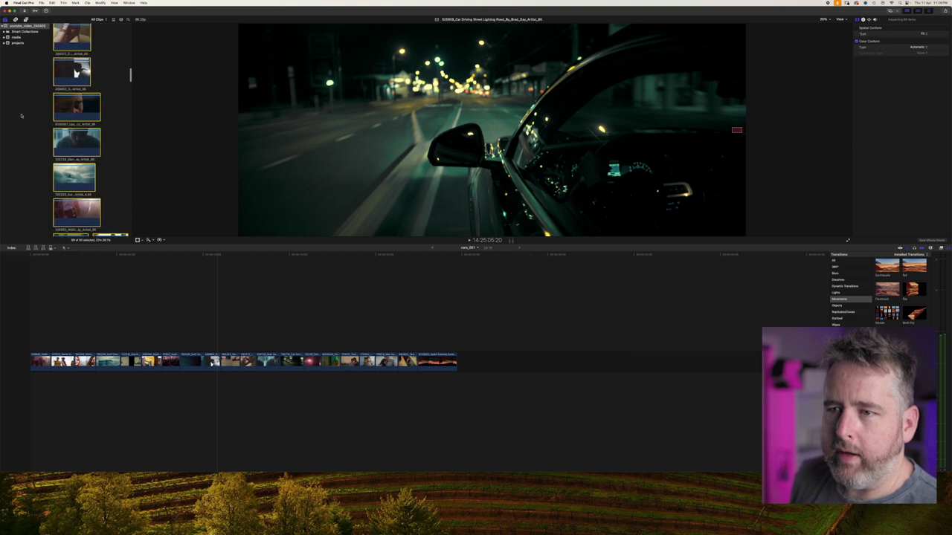
left_click(18, 37)
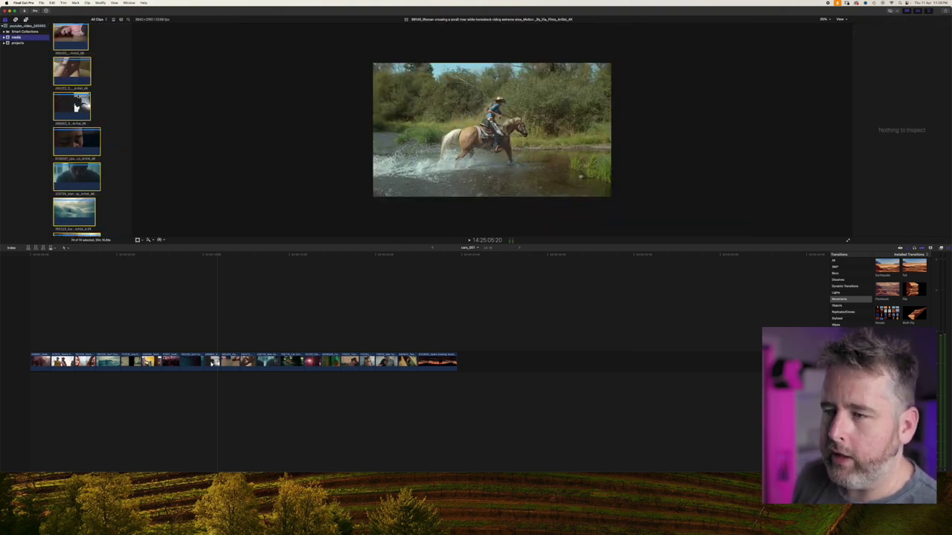
left_click(90, 305)
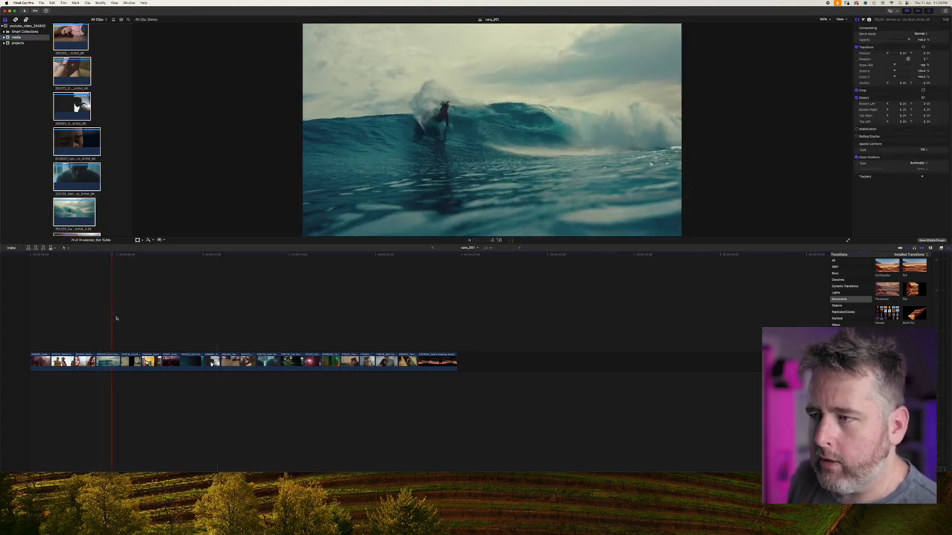
Open the 9x16_Breathe_001 project from the projects event in the timeline.
left_click(29, 44)
scroll(71, 68, "down", 10)
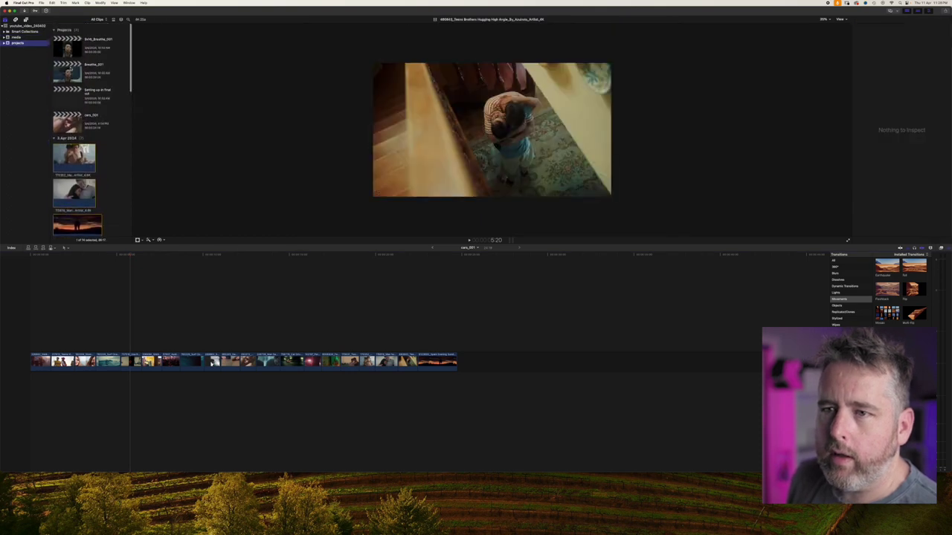
scroll(71, 69, "up", 10)
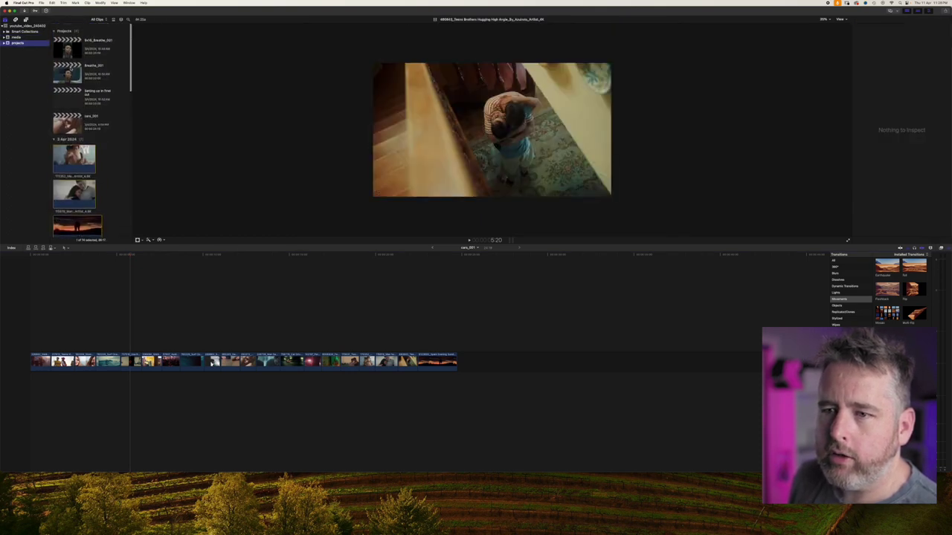
double_click(67, 46)
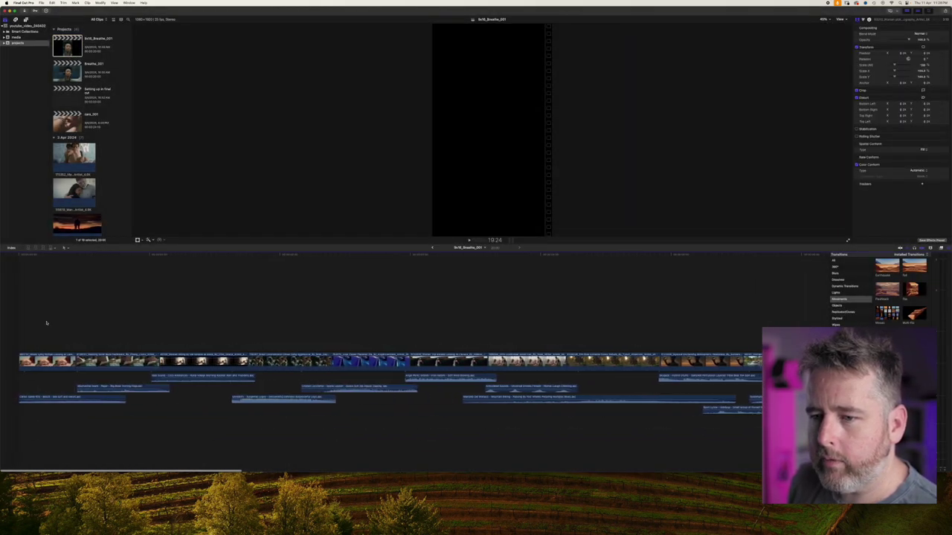
Play the 9x16_Breathe_001 timeline to confirm its relinked vertical footage.
key("space")
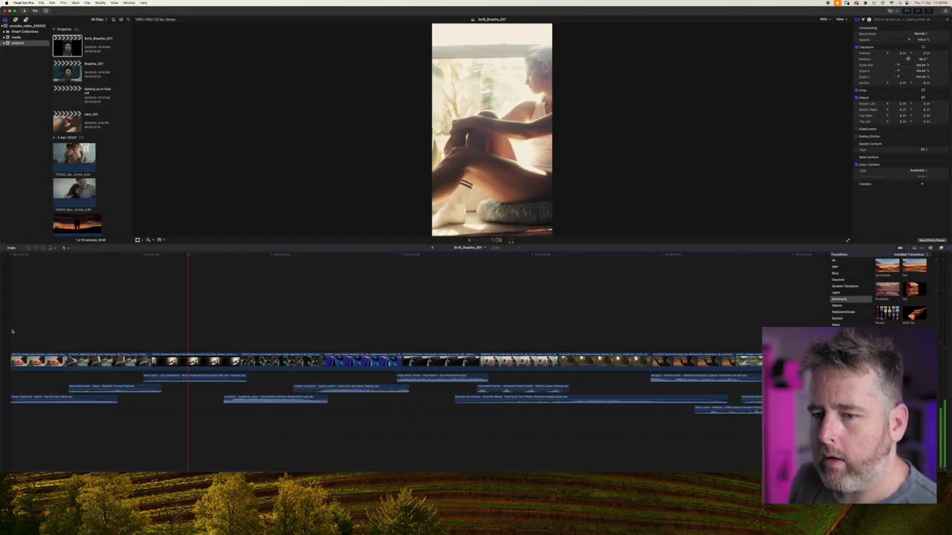